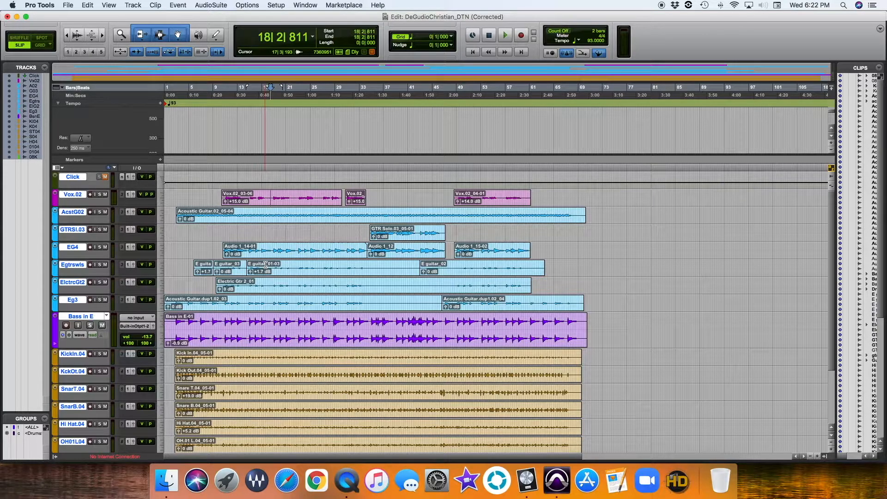
Open the CLA Vocals plug-in on the Vox.02 track in the Mix window, nudge its Treble fader slightly and close it.
{"action": "key", "text": "super+equal"}
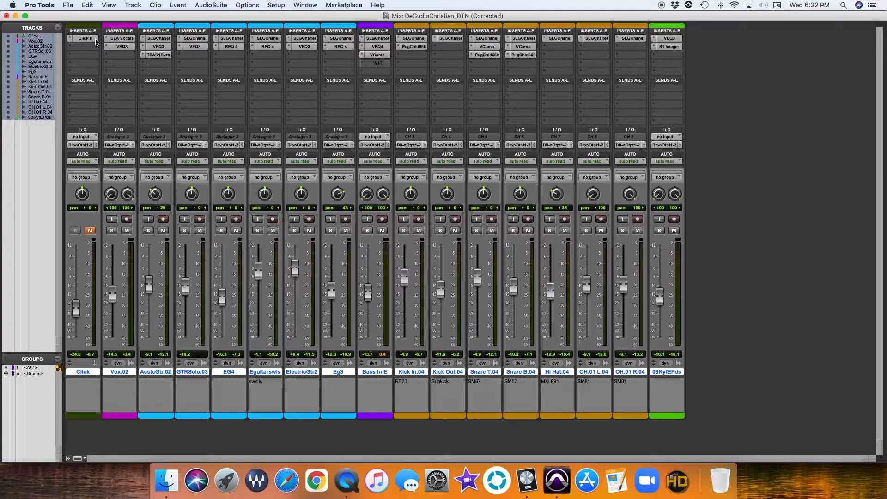
{"action": "left_click", "coordinate": [115, 41]}
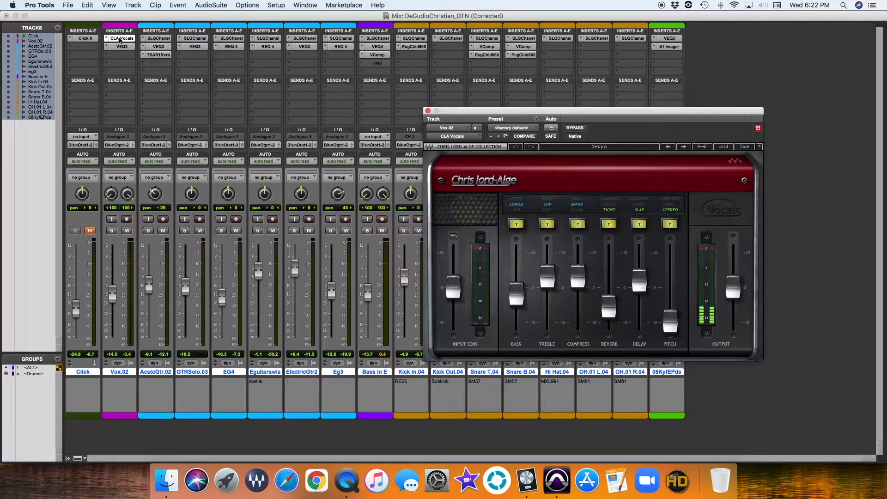
{"action": "left_click_drag", "start_coordinate": [570, 110], "coordinate": [431, 51]}
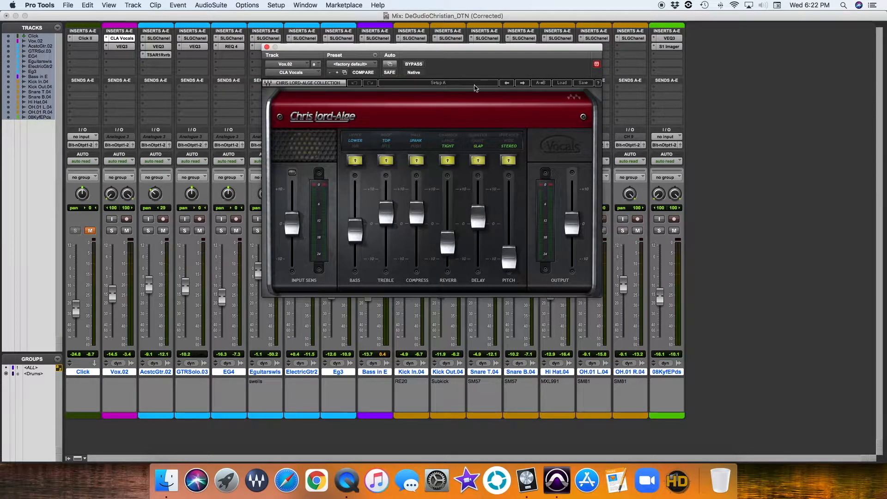
{"action": "left_click", "coordinate": [292, 226]}
{"action": "scroll", "coordinate": [382, 278], "scroll_direction": "down", "scroll_amount": 2}
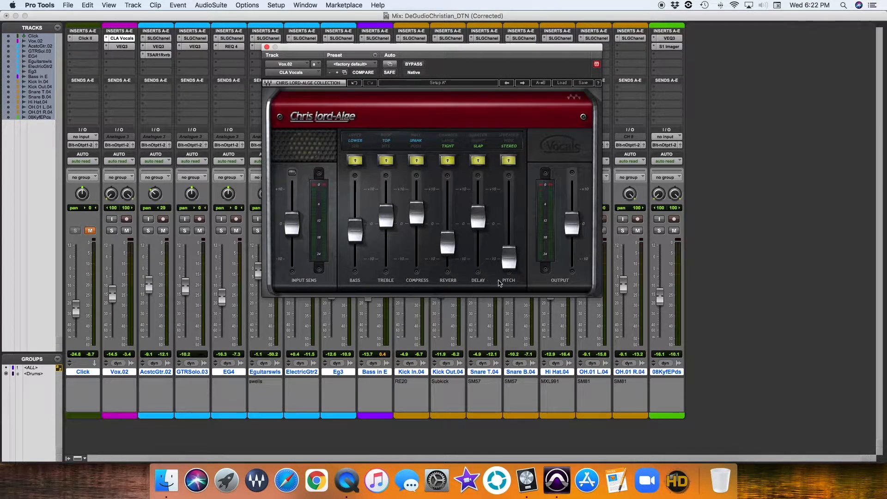
{"action": "left_click_drag", "start_coordinate": [384, 207], "coordinate": [384, 217]}
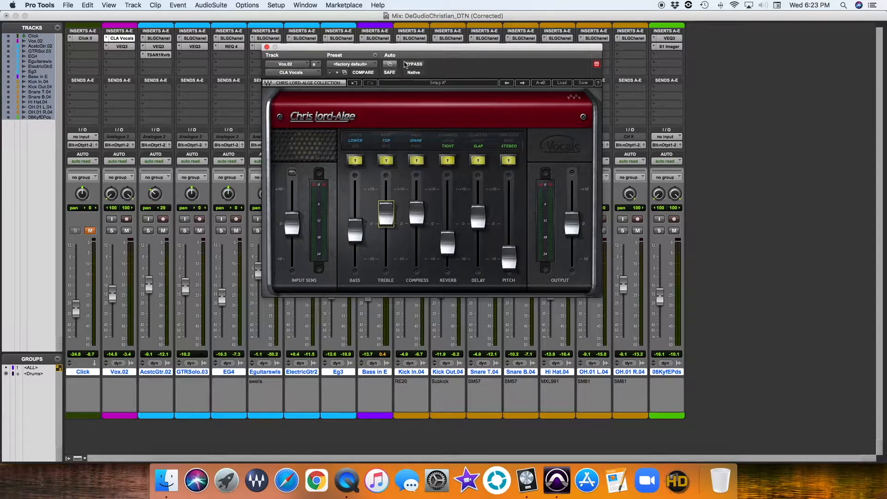
{"action": "left_click", "coordinate": [267, 47]}
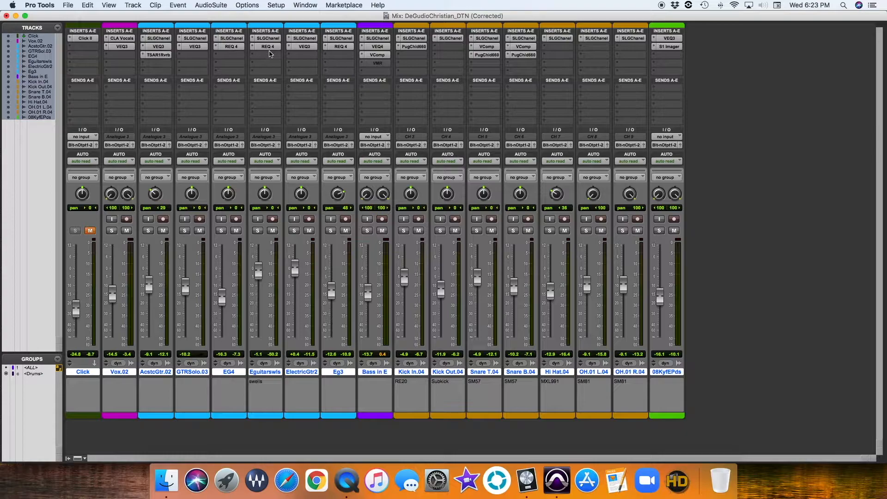
Look through the session's tracks in the Edit window and dismiss the low-RAM warning with "Don't show this again" enabled.
{"action": "key", "text": "super+equal"}
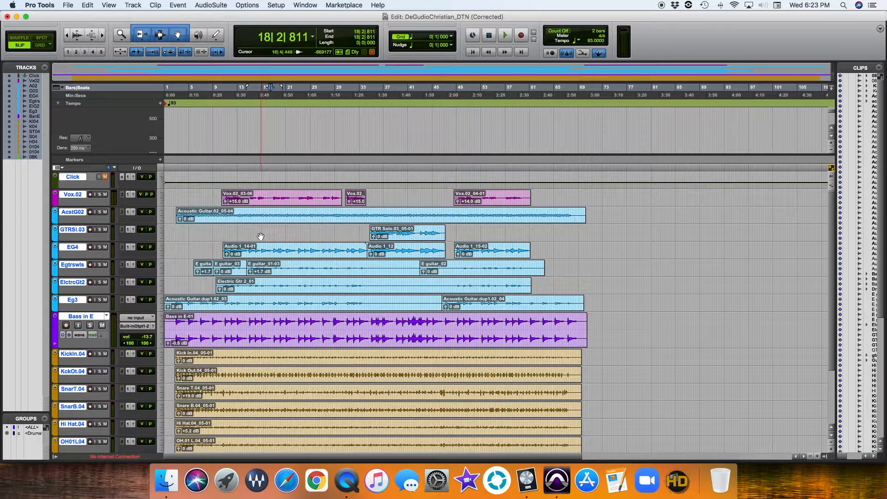
{"action": "scroll", "coordinate": [260, 237], "scroll_direction": "down", "scroll_amount": 5}
{"action": "scroll", "coordinate": [260, 236], "scroll_direction": "up", "scroll_amount": 5}
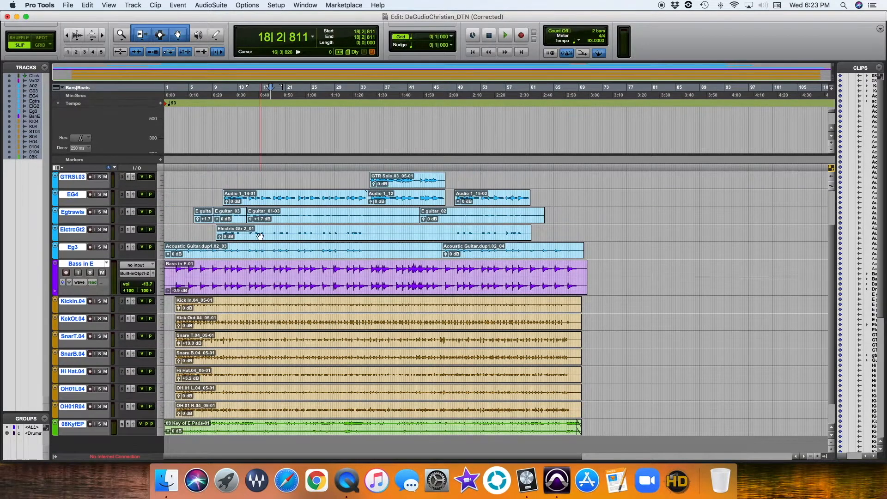
{"action": "scroll", "coordinate": [257, 233], "scroll_direction": "down", "scroll_amount": 3}
{"action": "scroll", "coordinate": [257, 233], "scroll_direction": "up", "scroll_amount": 3}
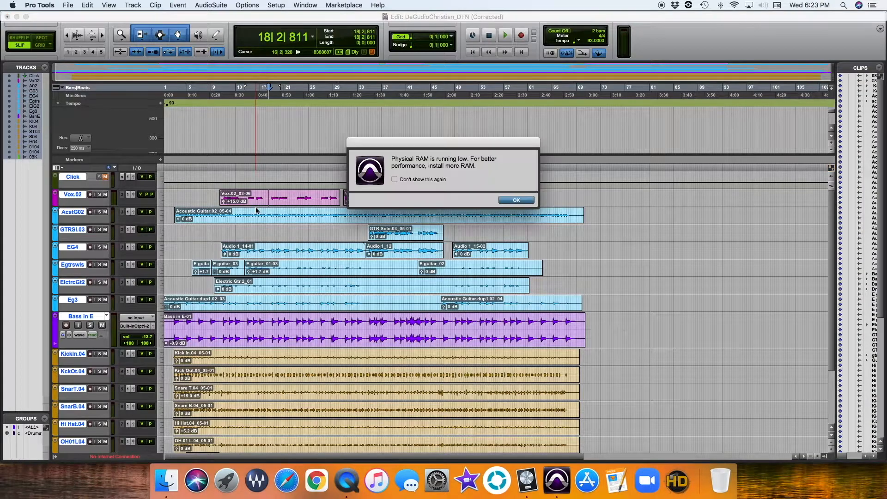
{"action": "left_click", "coordinate": [394, 179]}
{"action": "left_click", "coordinate": [513, 200]}
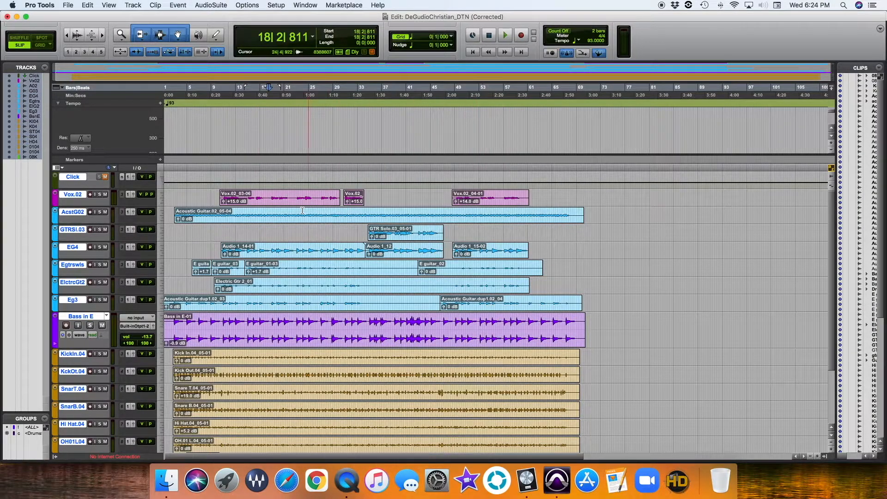
Play the mix from bar 18 to bar 34, then return the playback position to bar 18 in the Vox.02 clip.
{"action": "key", "text": "space"}
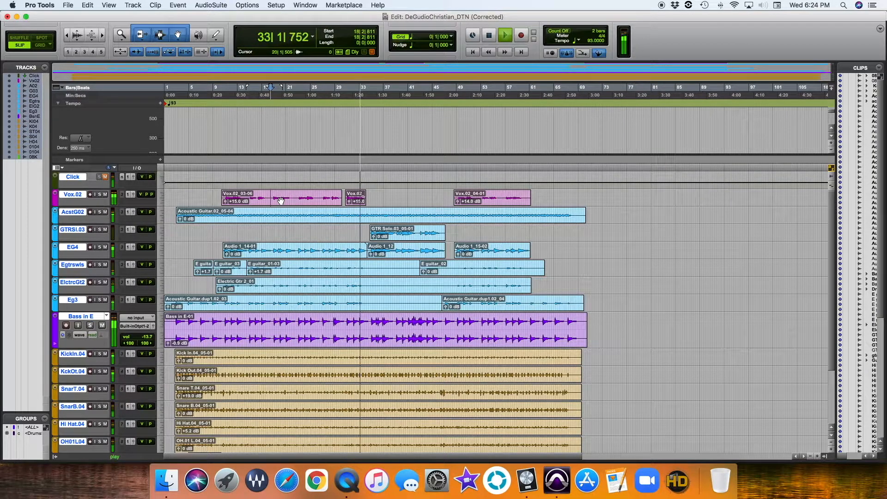
{"action": "key", "text": "space"}
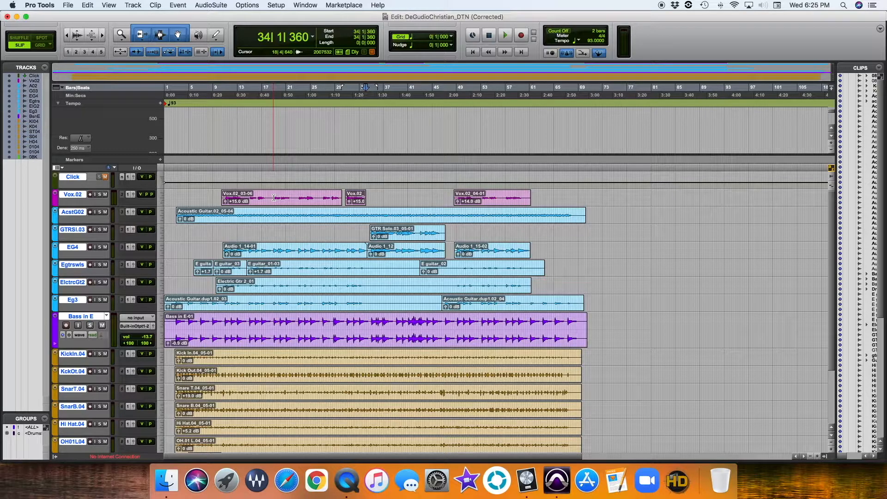
{"action": "left_click", "coordinate": [274, 198]}
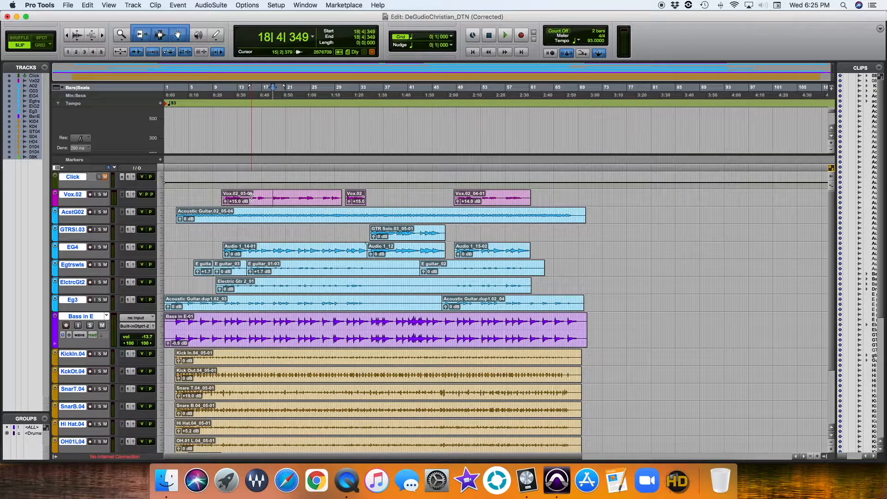
Bypass the CLA Vocals plug-in on the Vox.02 track and close its window.
{"action": "key", "text": "super+equal"}
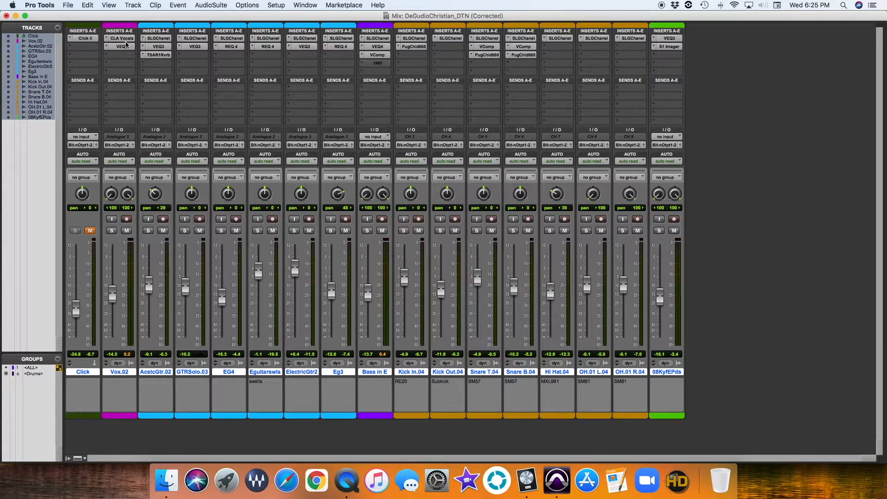
{"action": "left_click", "coordinate": [121, 38]}
{"action": "left_click", "coordinate": [414, 64]}
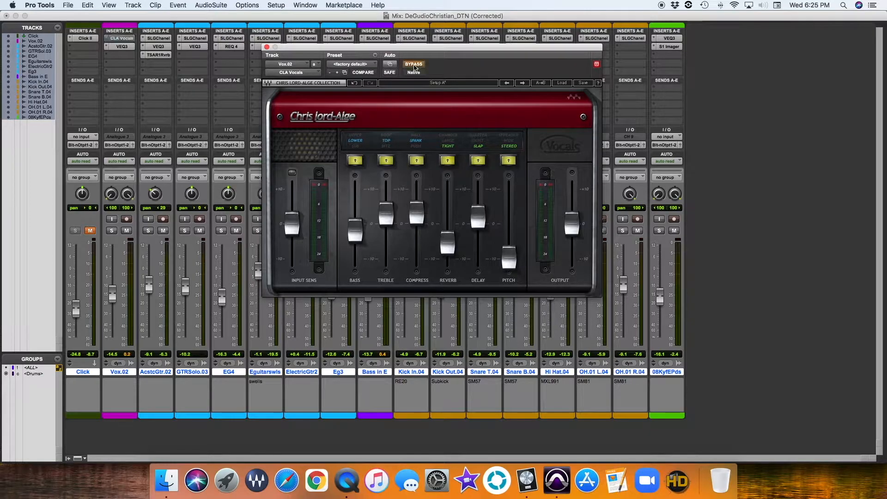
{"action": "left_click", "coordinate": [267, 48]}
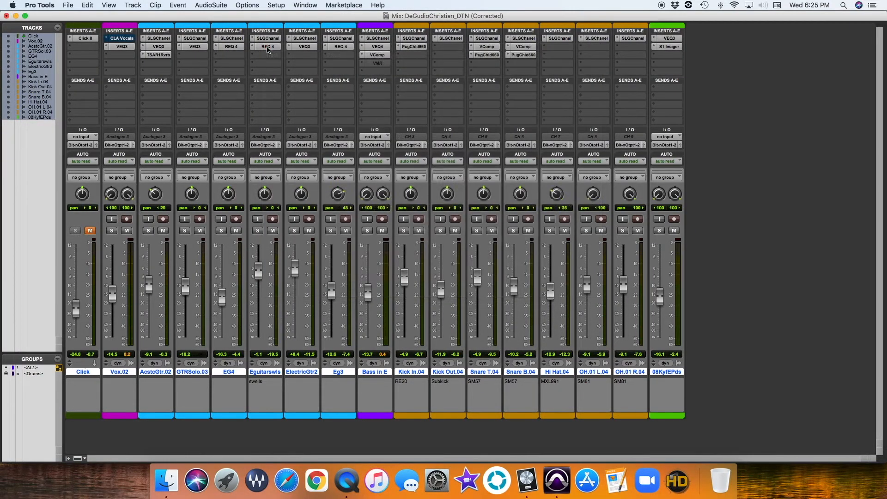
Play the mix from bar 18 and re-enable CLA Vocals on Vox.02 during playback to compare the vocal with and without it.
{"action": "key", "text": "super+equal"}
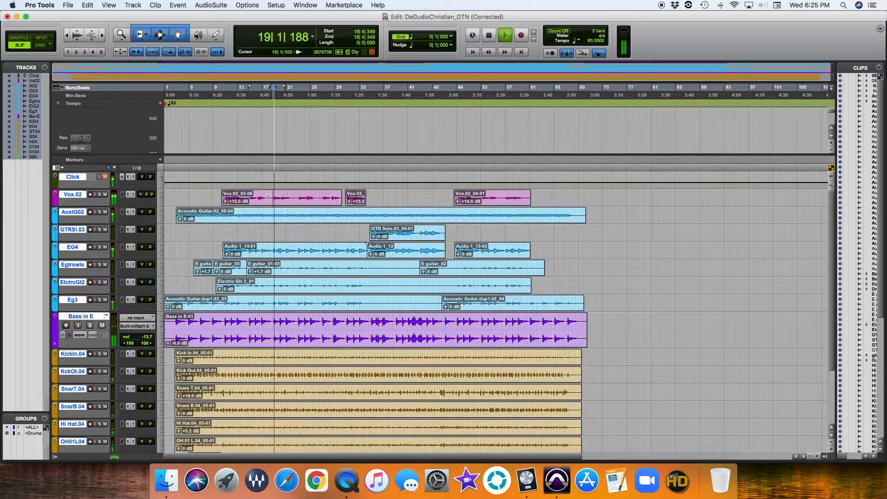
{"action": "key", "text": "super+equal"}
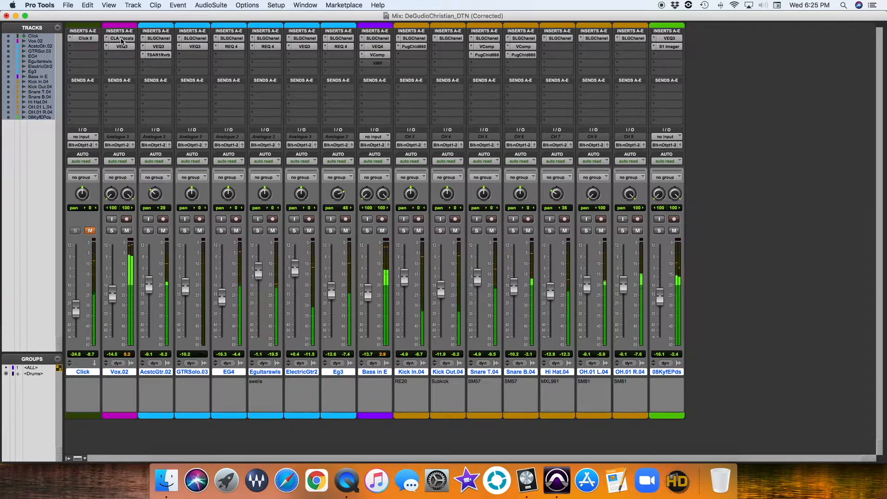
{"action": "left_click", "coordinate": [122, 40]}
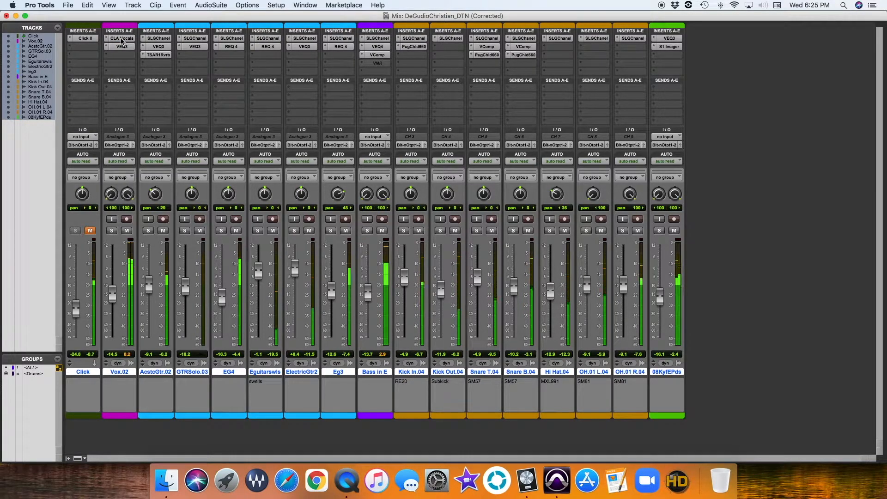
{"action": "key", "text": "space"}
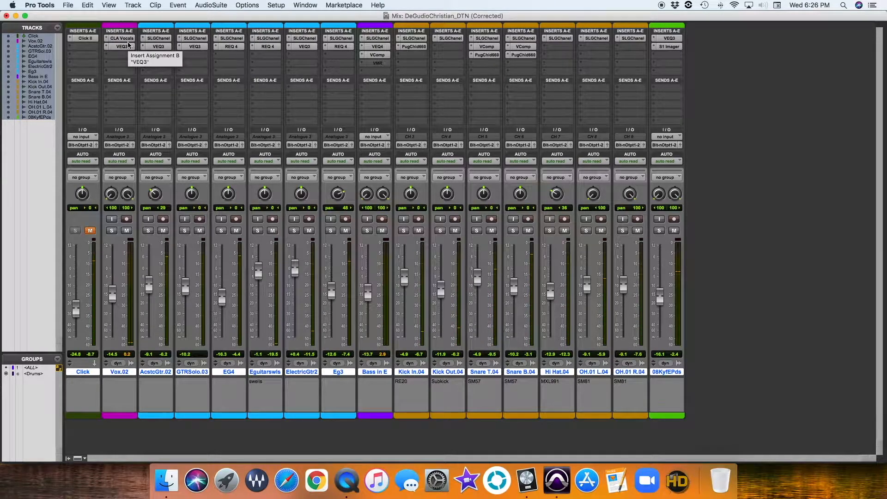
Reopen the CLA Vocals plug-in on Vox.02 and examine its Compress, Treble and Bass faders.
{"action": "key", "text": "super+equal"}
{"action": "key", "text": "super+equal"}
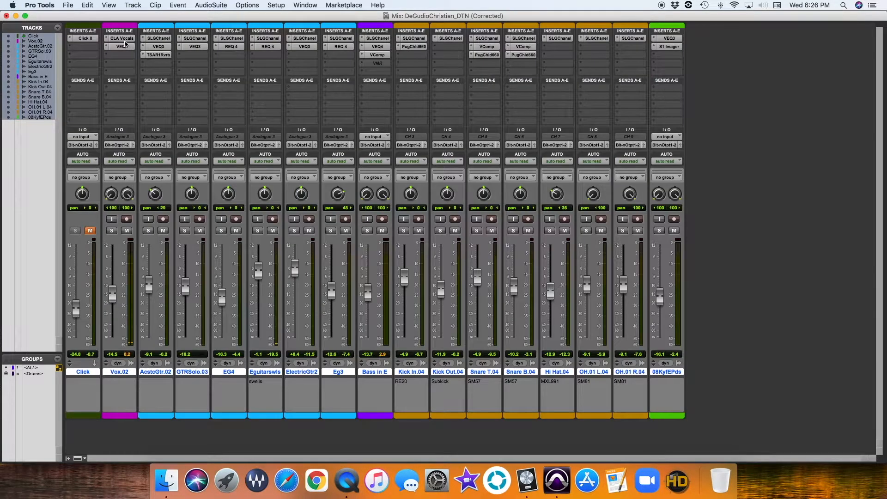
{"action": "left_click", "coordinate": [124, 39]}
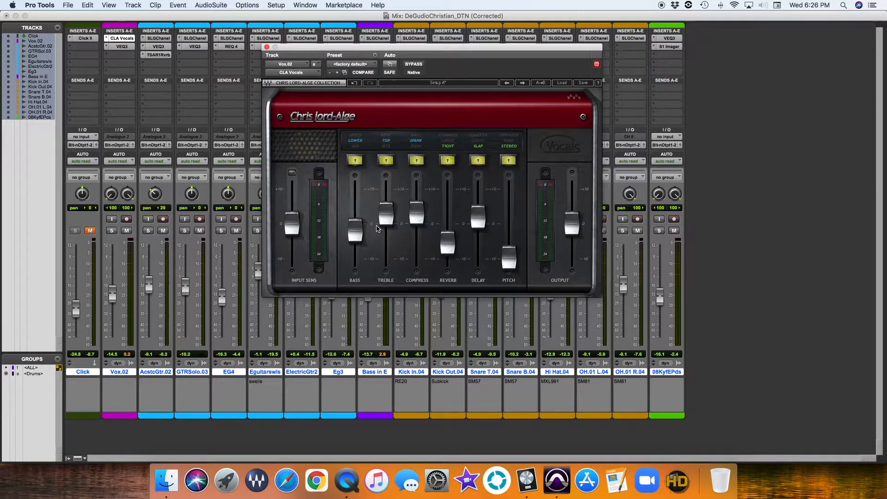
{"action": "mouse_move", "coordinate": [414, 208]}
{"action": "mouse_move", "coordinate": [383, 205]}
{"action": "left_click", "coordinate": [357, 230]}
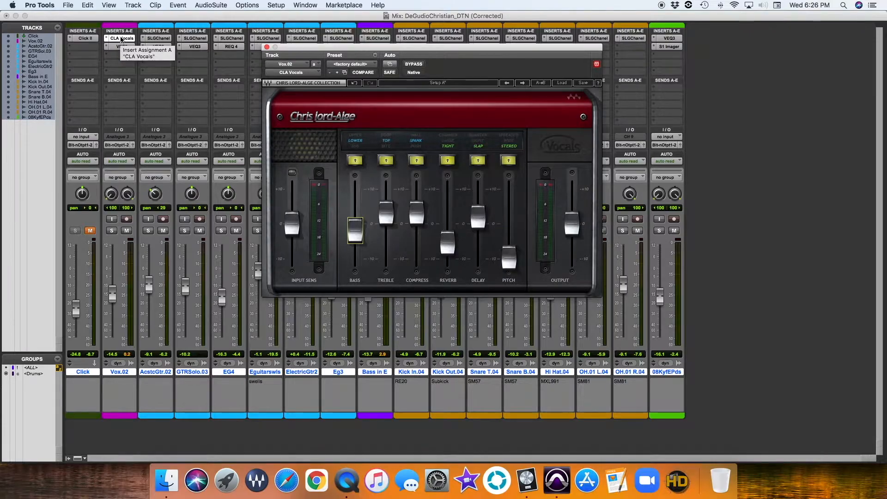
Play the song from bar 14 in the Edit window with CLA Vocals open, lowering its Bass and raising its Treble and Compress.
{"action": "key", "text": "super+equal"}
{"action": "left_click_drag", "start_coordinate": [316, 49], "coordinate": [419, 103]}
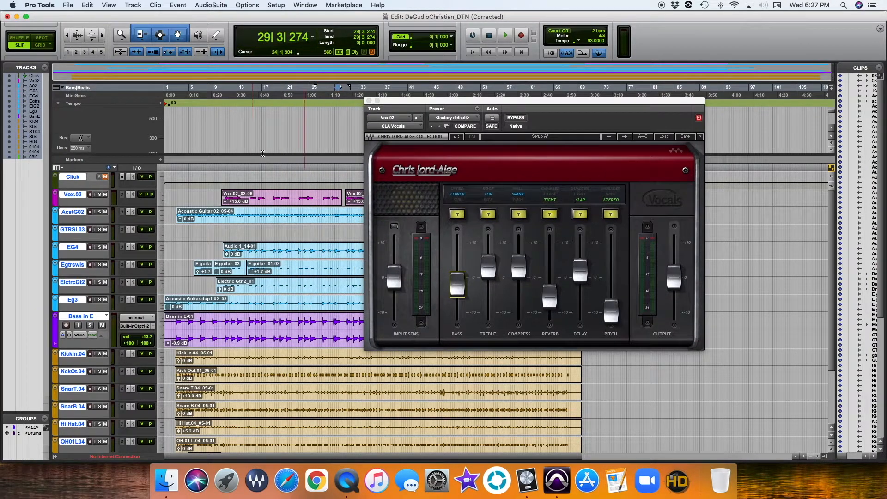
{"action": "left_click", "coordinate": [248, 200]}
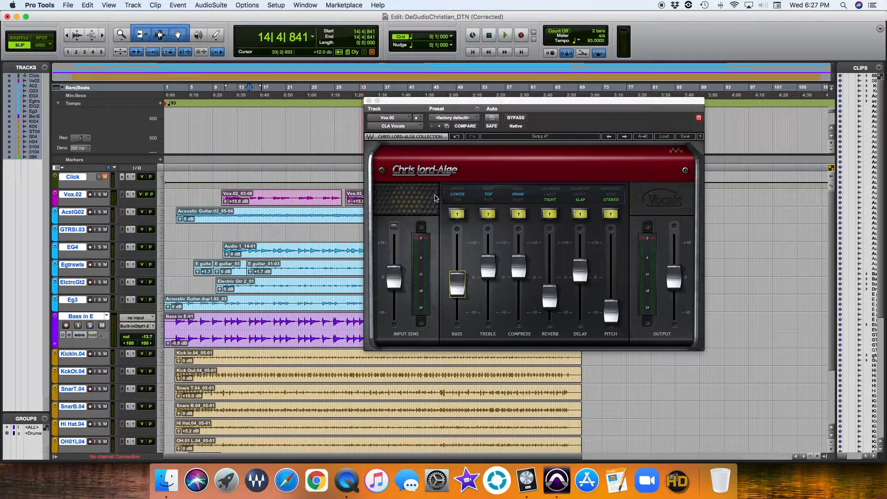
{"action": "key", "text": "space"}
{"action": "mouse_move", "coordinate": [457, 284]}
{"action": "left_mouse_down"}
{"action": "mouse_move", "coordinate": [456, 254]}
{"action": "mouse_move", "coordinate": [487, 264]}
{"action": "mouse_move", "coordinate": [486, 257]}
{"action": "mouse_move", "coordinate": [459, 297]}
{"action": "left_mouse_up"}
{"action": "mouse_move", "coordinate": [519, 268]}
{"action": "left_mouse_down"}
{"action": "mouse_move", "coordinate": [518, 245]}
{"action": "mouse_move", "coordinate": [518, 296]}
{"action": "mouse_move", "coordinate": [519, 258]}
{"action": "left_mouse_up"}
Raise the Reverb and Pitch faders in CLA Vocals during playback, try a higher Delay and bring it back down, then close the plug-in and stop.
{"action": "left_click_drag", "start_coordinate": [550, 296], "coordinate": [553, 255]}
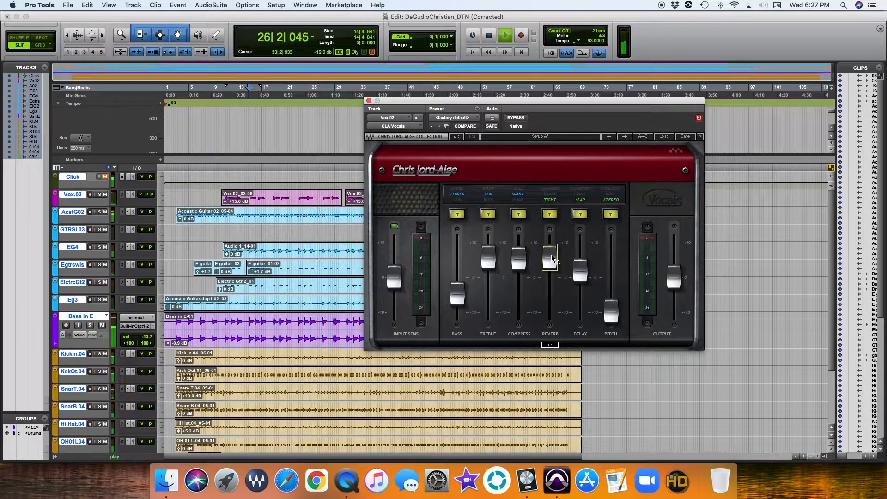
{"action": "left_click_drag", "start_coordinate": [550, 254], "coordinate": [578, 250]}
{"action": "mouse_move", "coordinate": [578, 250]}
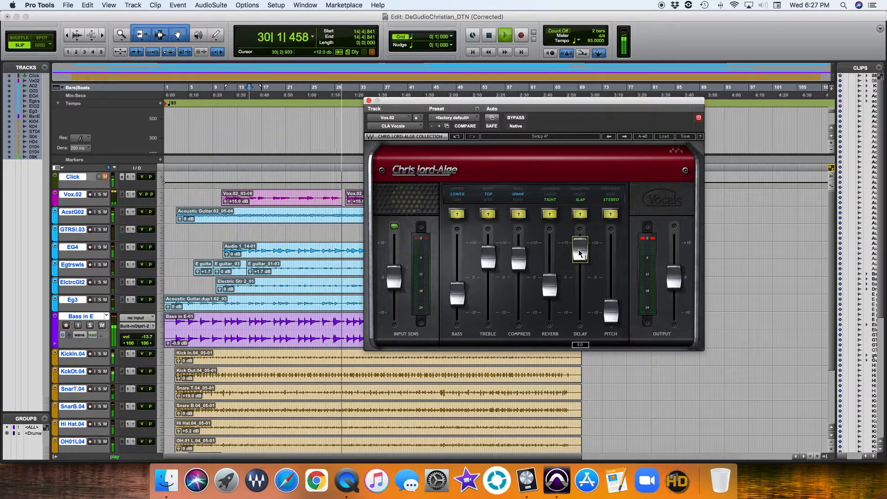
{"action": "left_click_drag", "start_coordinate": [580, 254], "coordinate": [580, 275]}
{"action": "left_click_drag", "start_coordinate": [611, 310], "coordinate": [605, 272]}
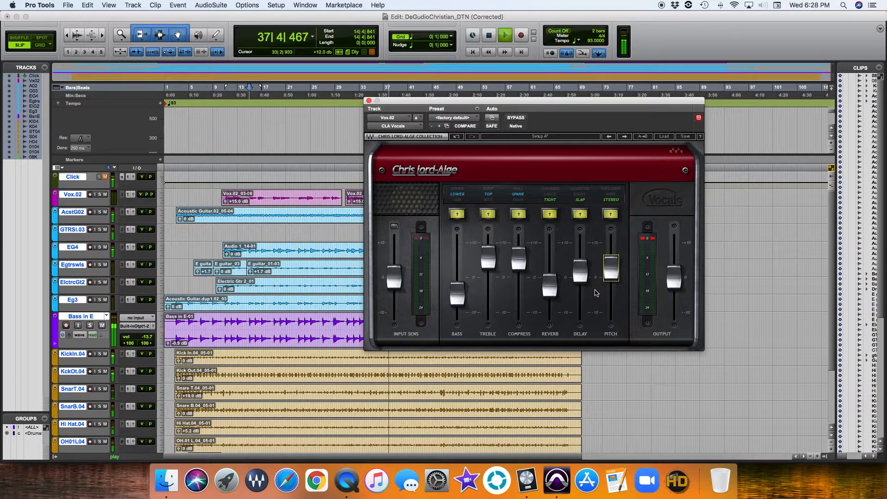
{"action": "left_click", "coordinate": [369, 100]}
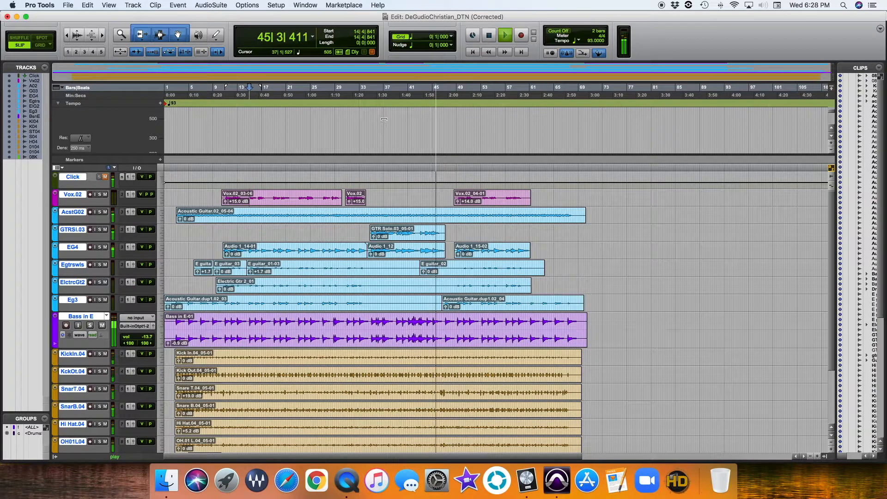
{"action": "key", "text": "space"}
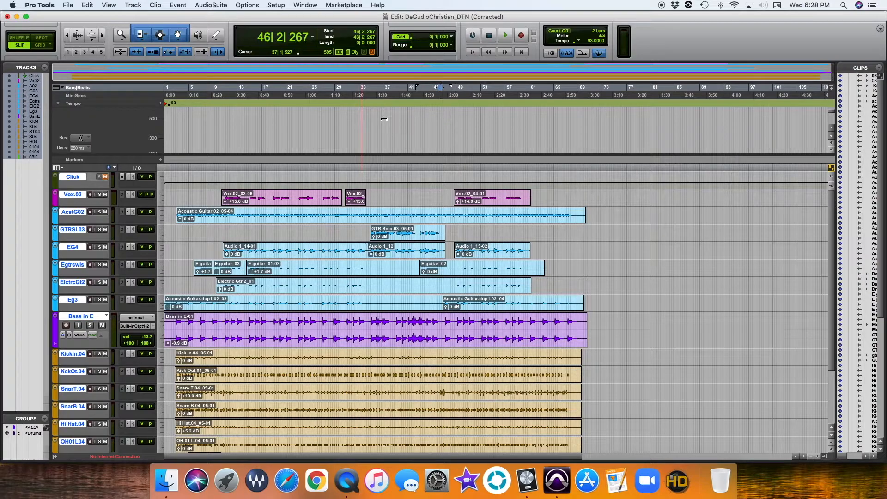
Open CLA Vocals on the Vox.02 track from the Mix window, review its fader settings and close it.
{"action": "key", "text": "super+equal"}
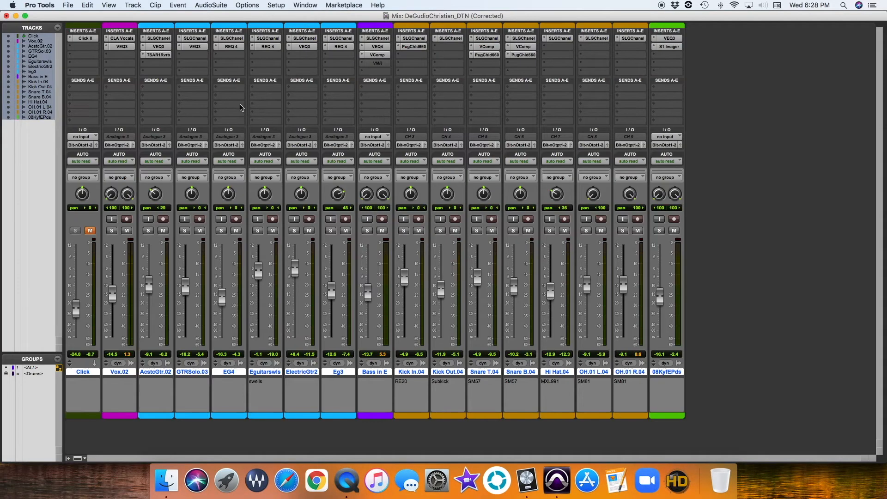
{"action": "left_click", "coordinate": [121, 39]}
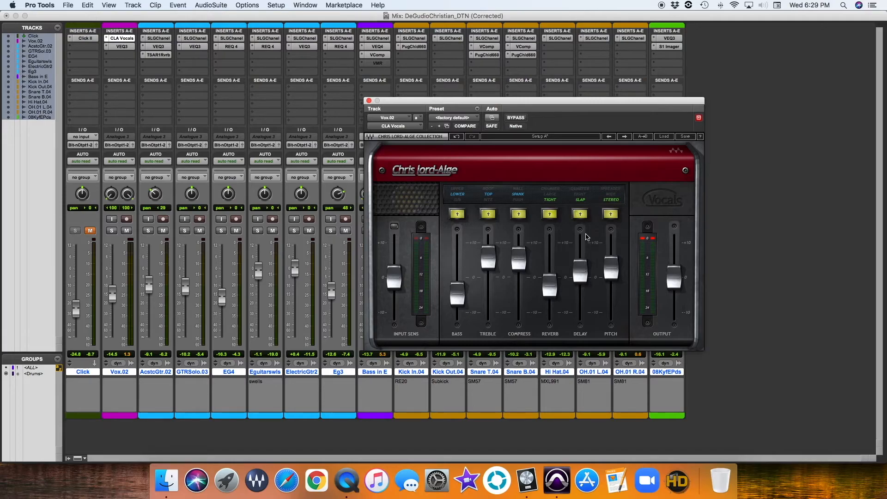
{"action": "left_click", "coordinate": [369, 101]}
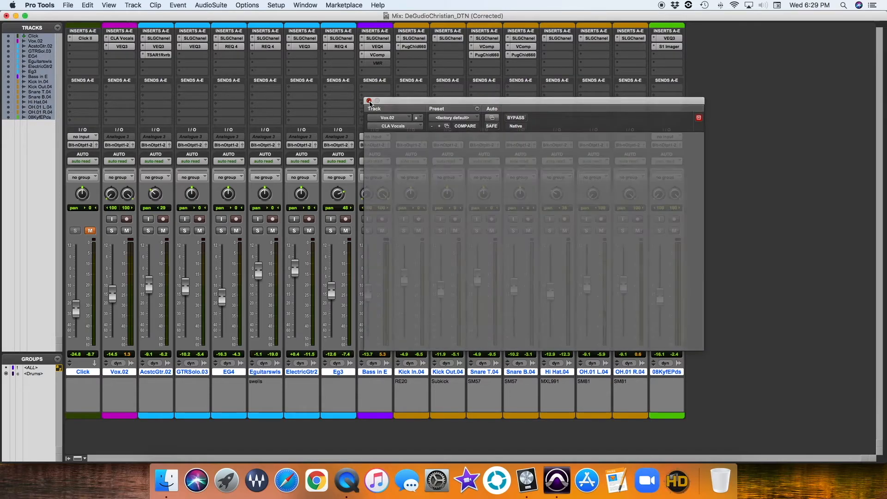